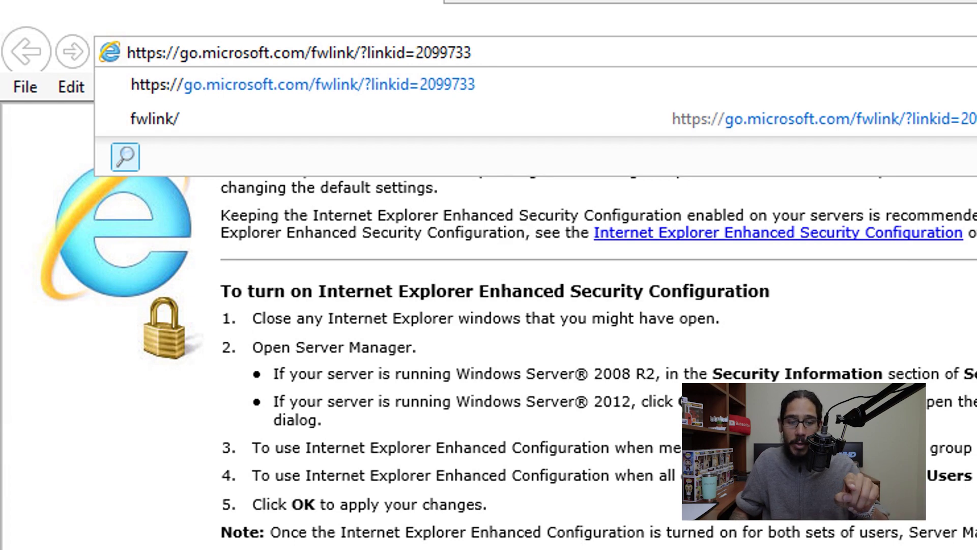
Step: Save the downloaded EnableEarlyUpdateRing2103.exe to the Desktop via Save as
key(Return)
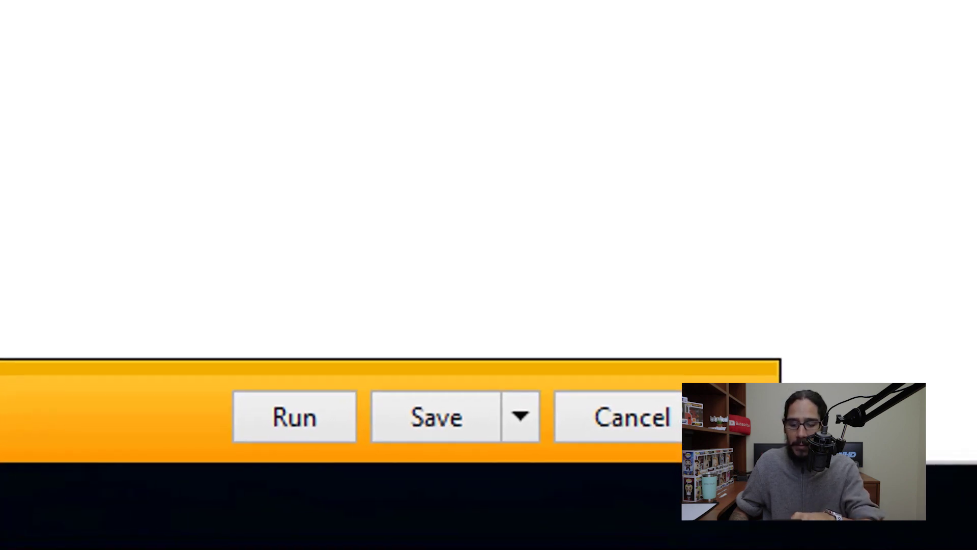
click(782, 493)
click(662, 367)
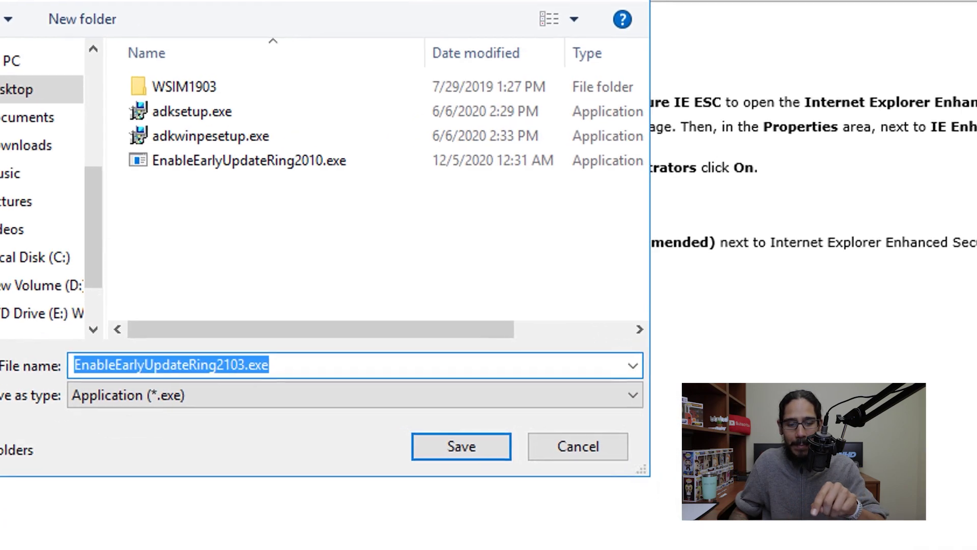
key(Return)
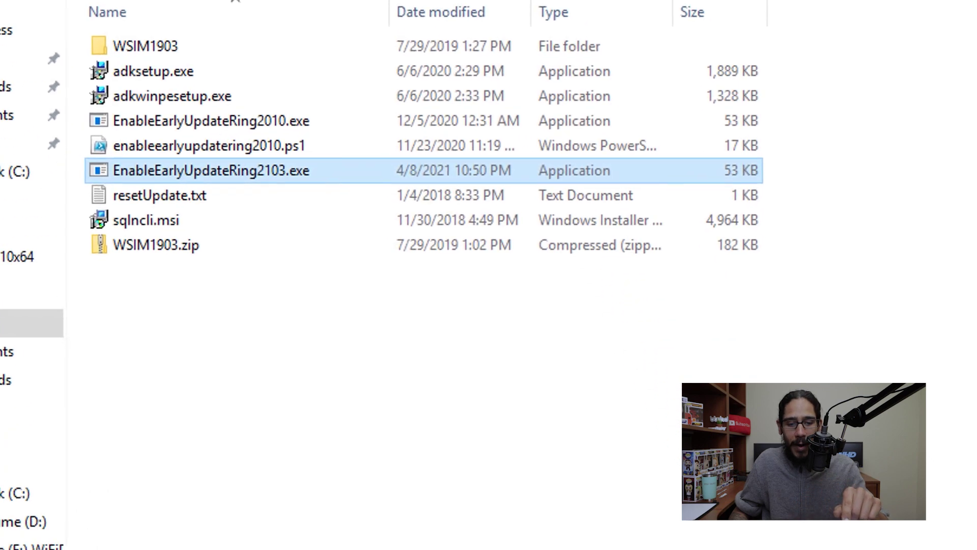
Step: Run EnableEarlyUpdateRing2103.exe as administrator and extract its script to the Desktop
right_click(269, 169)
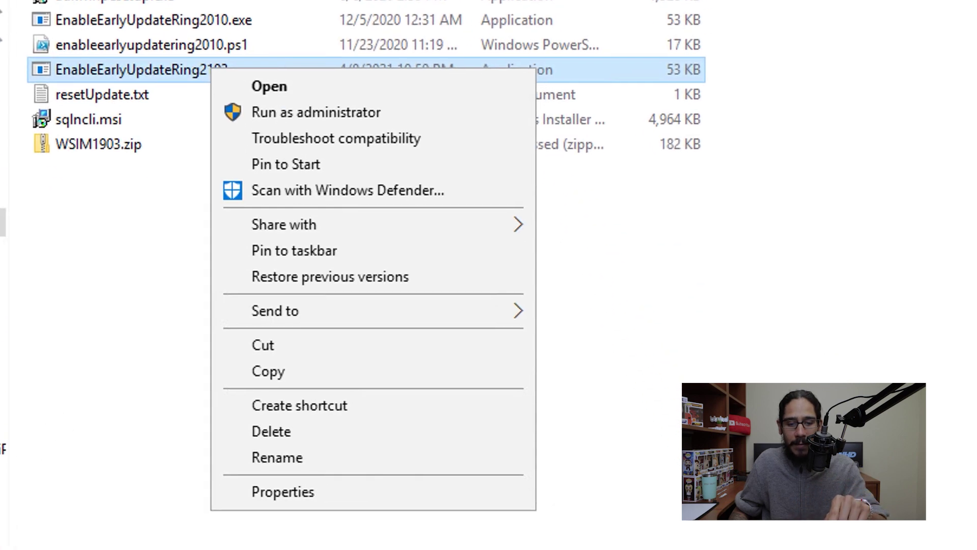
click(269, 86)
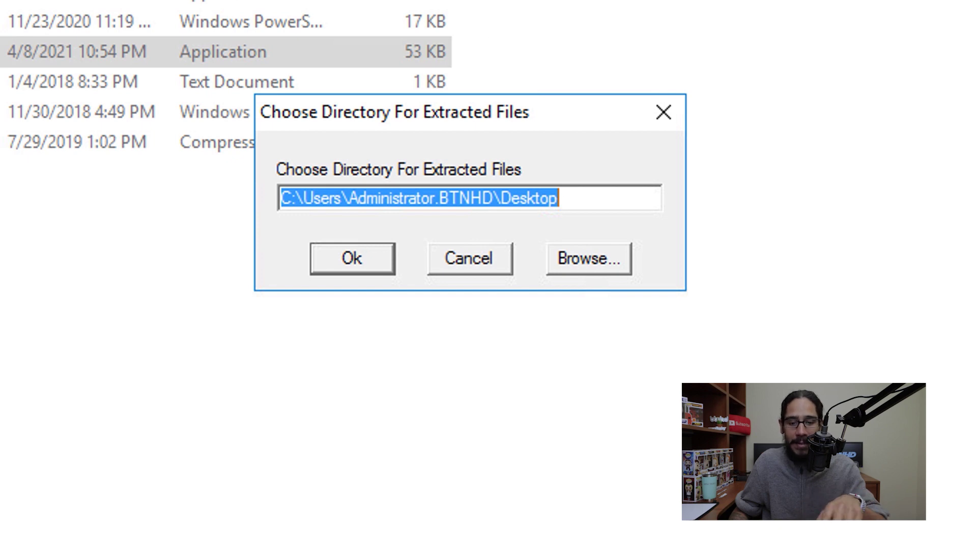
key(Return)
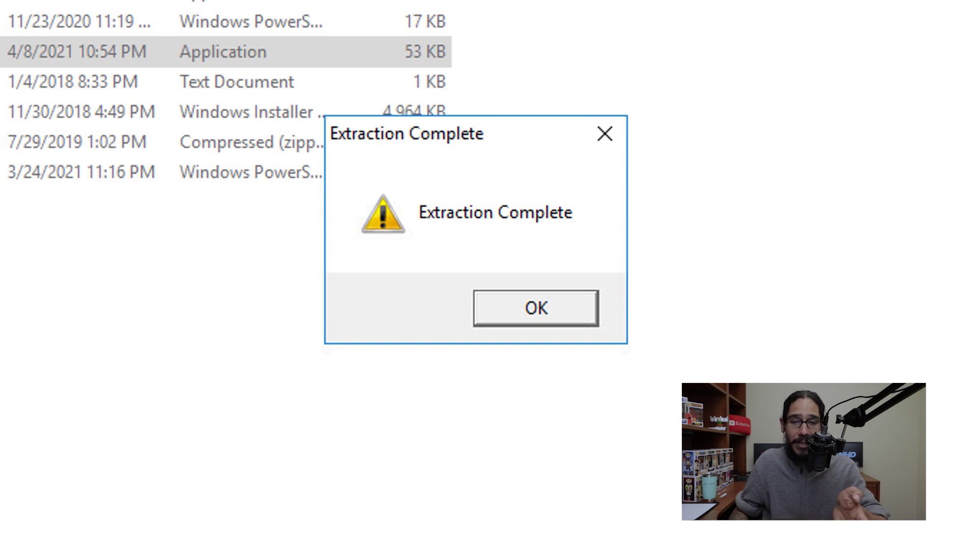
key(Return)
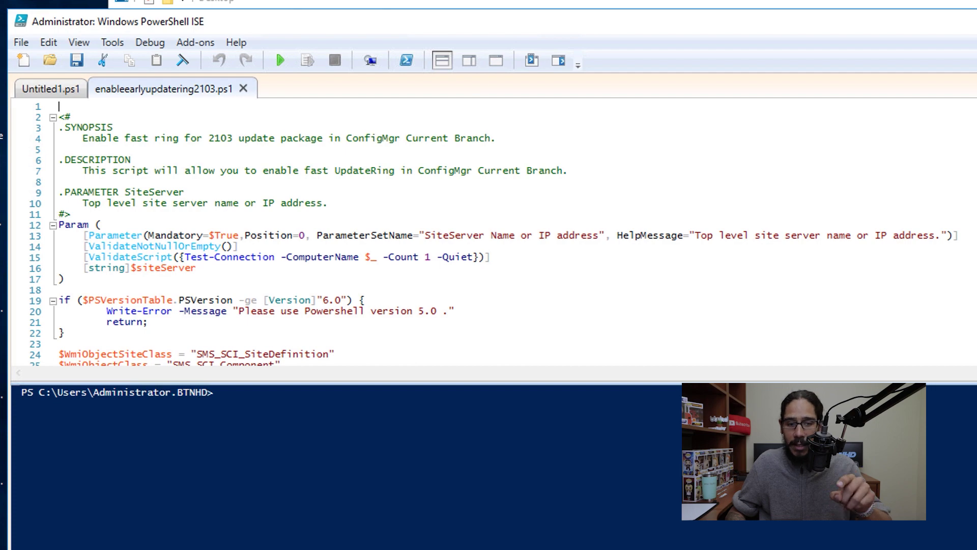
Step: Run enableearlyupdatering2103.ps1 against site server bj-sccm.btnhd.edu
key(F5)
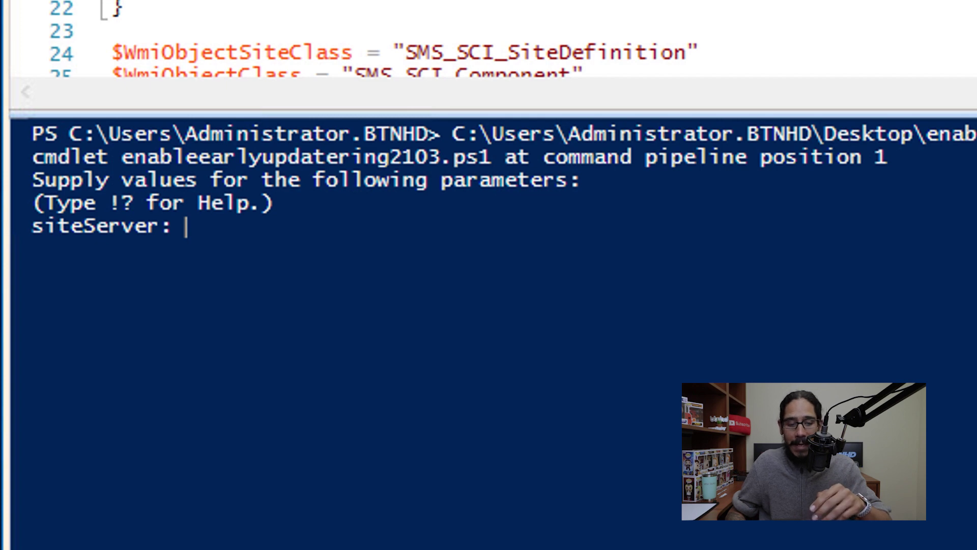
text(bj-sccm.btnhd.edu)
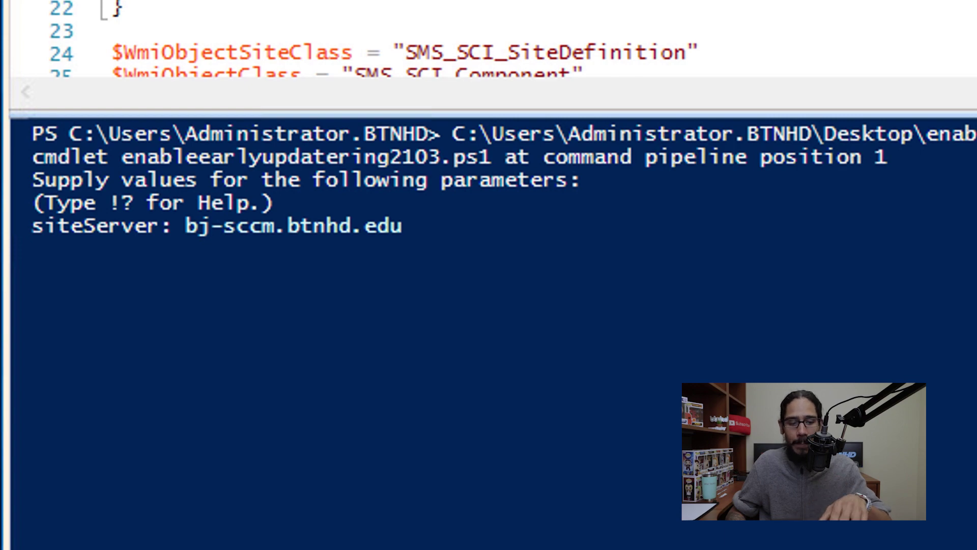
key(Return)
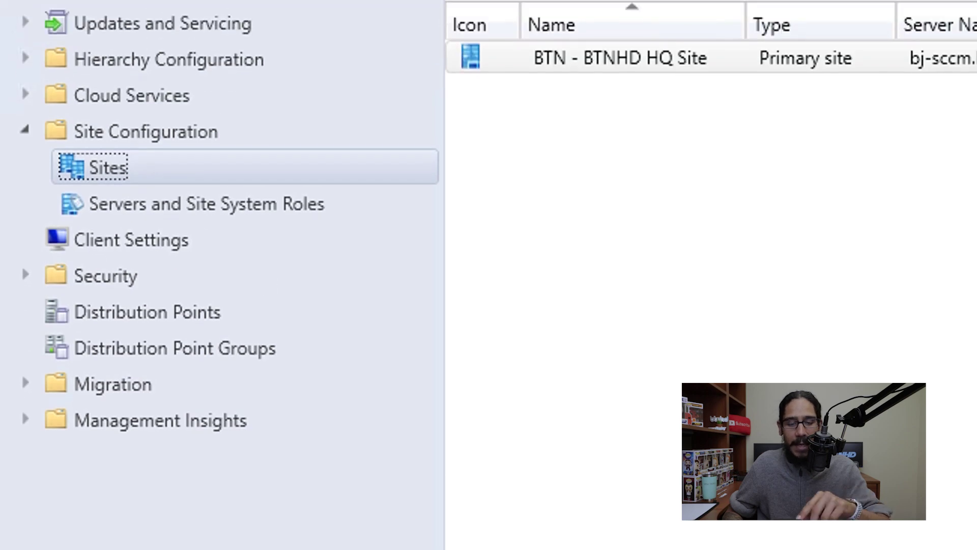
Step: In BTNHD HQ site properties, enable Configuration Manager-generated certificates for HTTP site systems
right_click(569, 136)
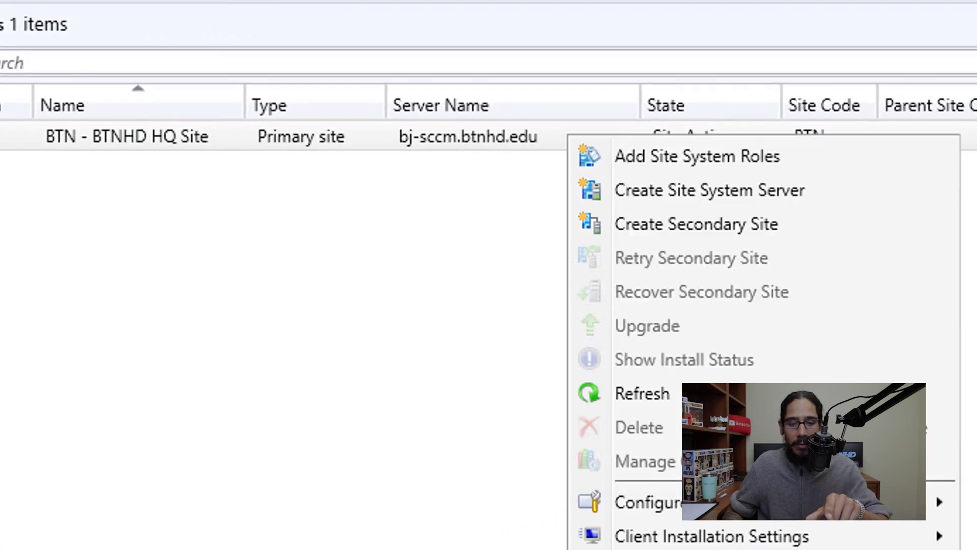
click(214, 501)
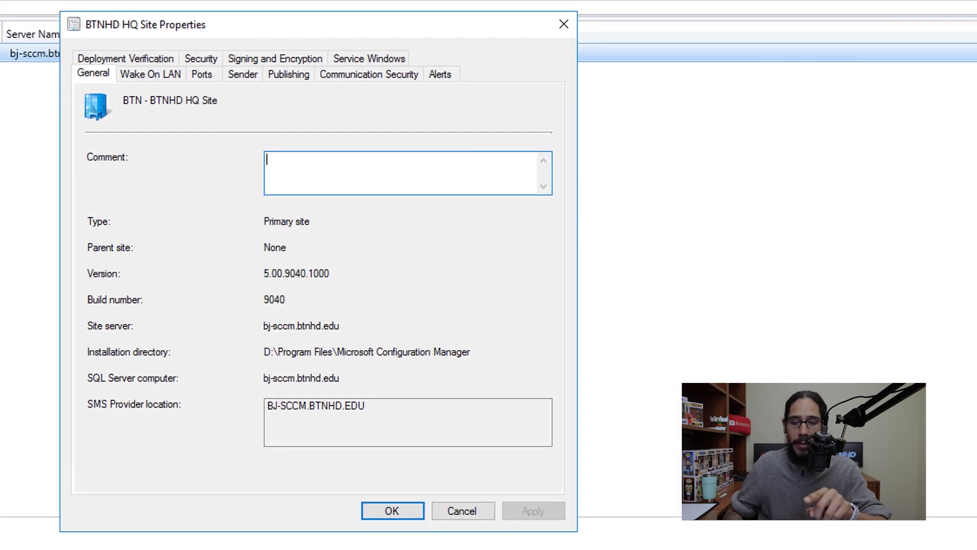
click(369, 74)
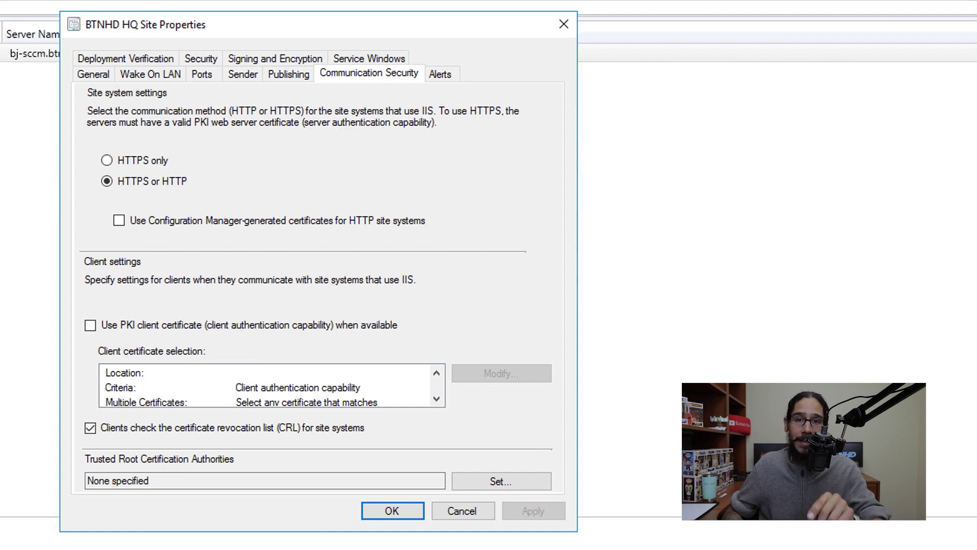
click(119, 220)
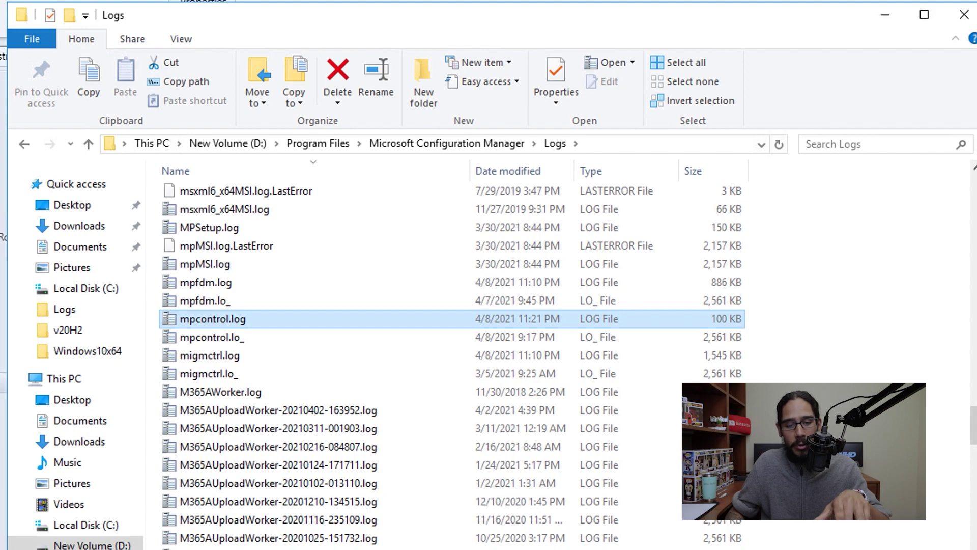
Step: Open mpcontrol.log from the Configuration Manager Logs folder in CMTrace
key(Return)
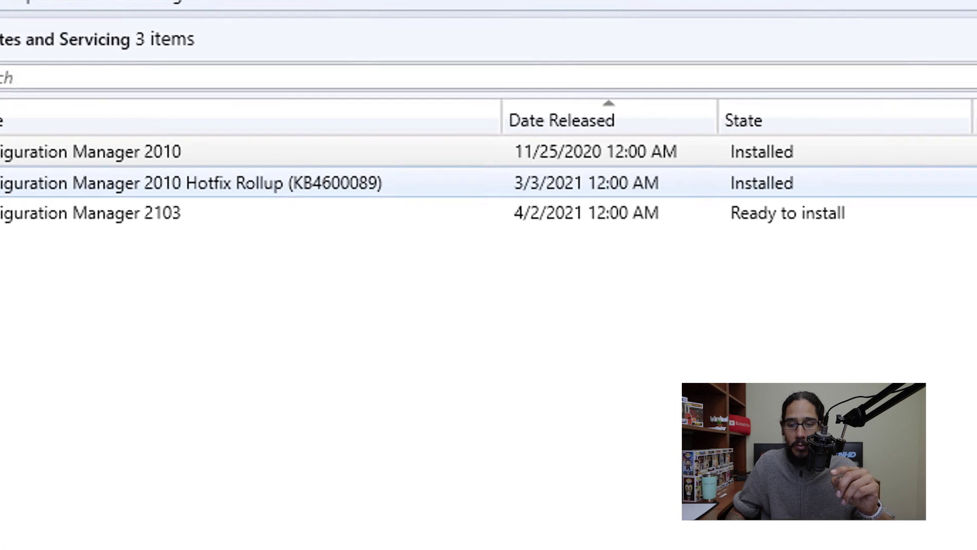
Step: Start Install Update Pack for Configuration Manager 2103 and advance to the license terms
right_click(493, 236)
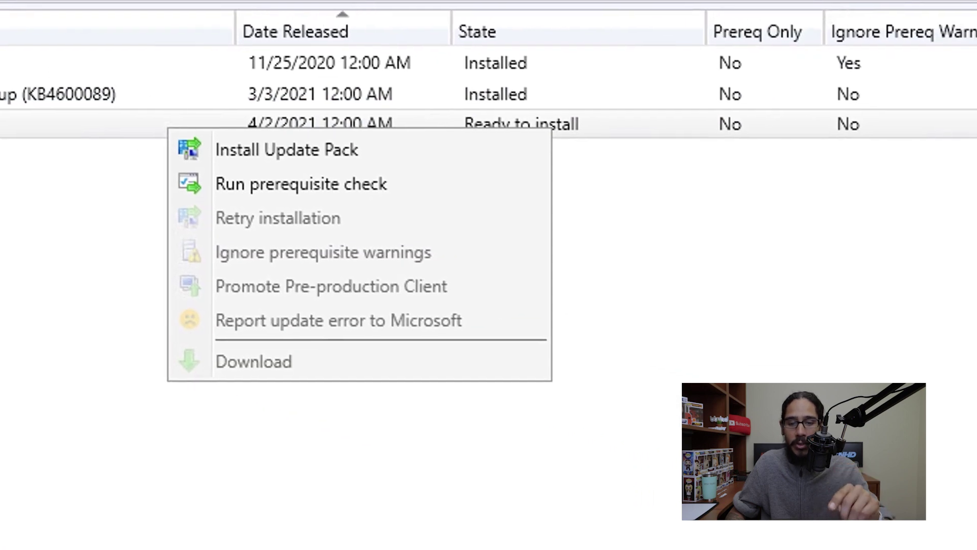
click(286, 151)
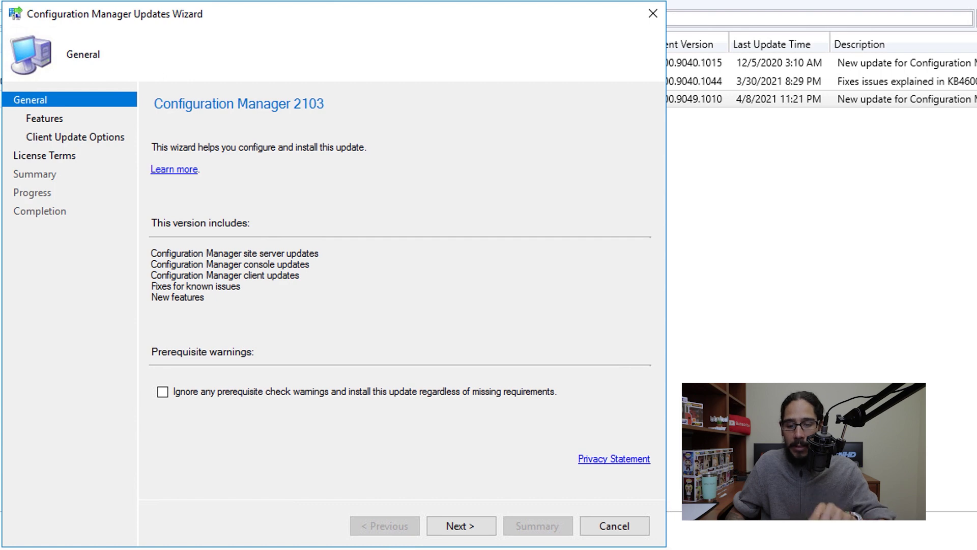
key(Return)
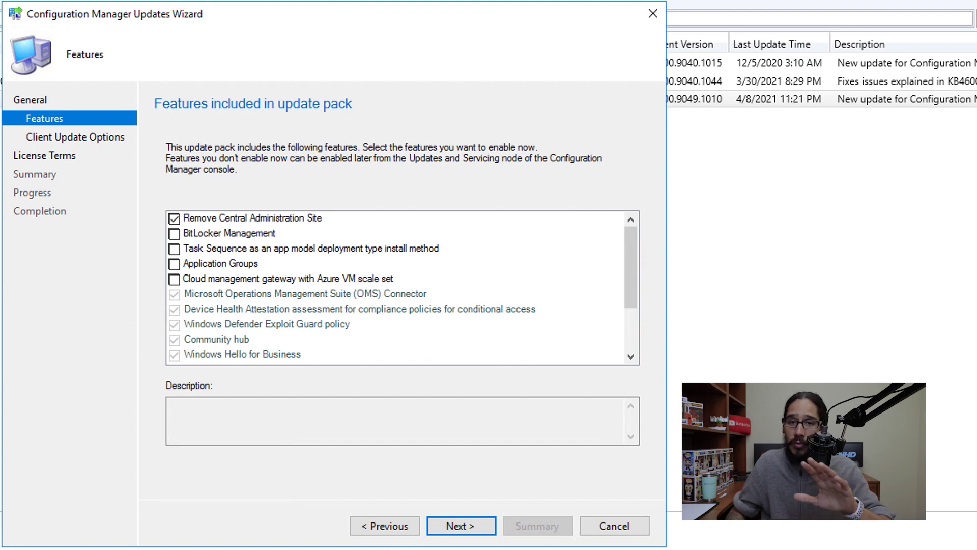
key(Return)
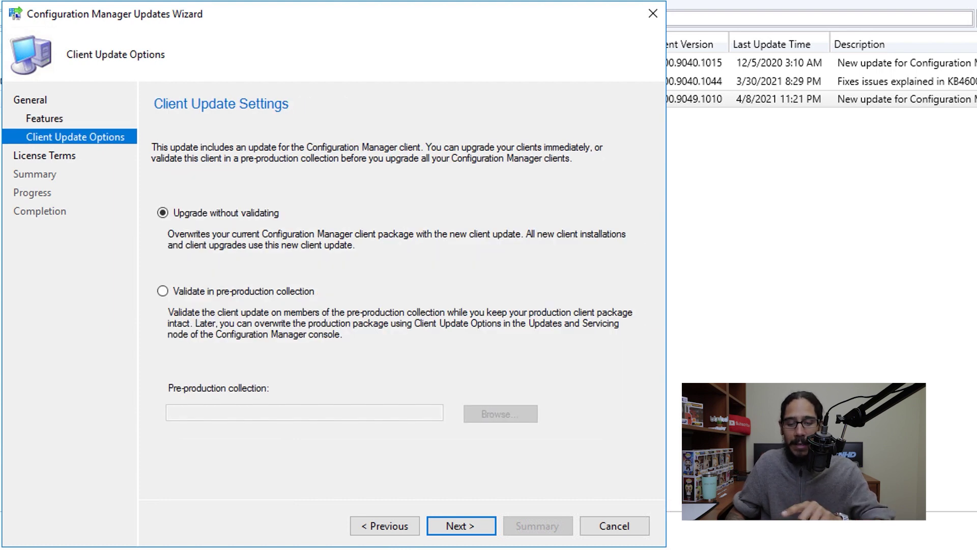
key(Return)
Step: Accept the license terms, apply the settings and close the completed Updates Wizard
key(space)
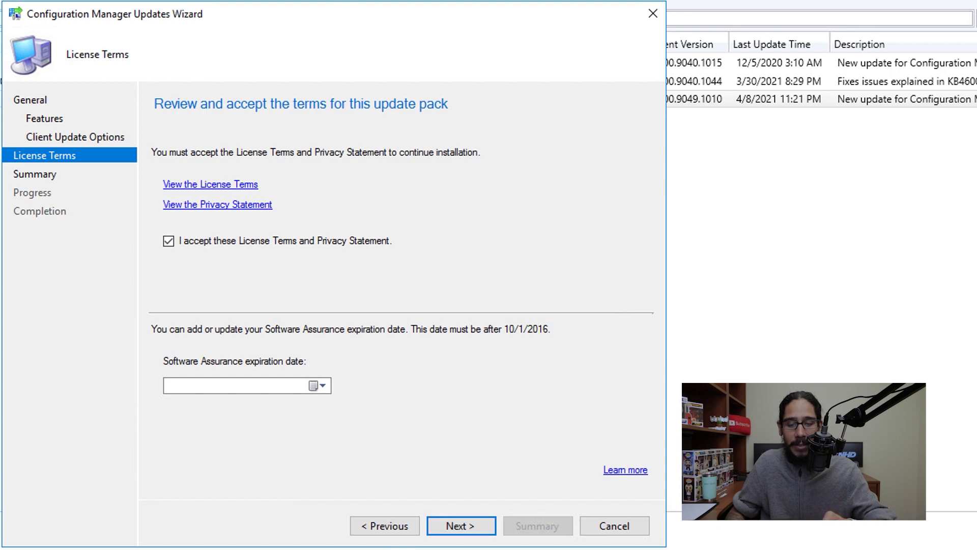
key(Return)
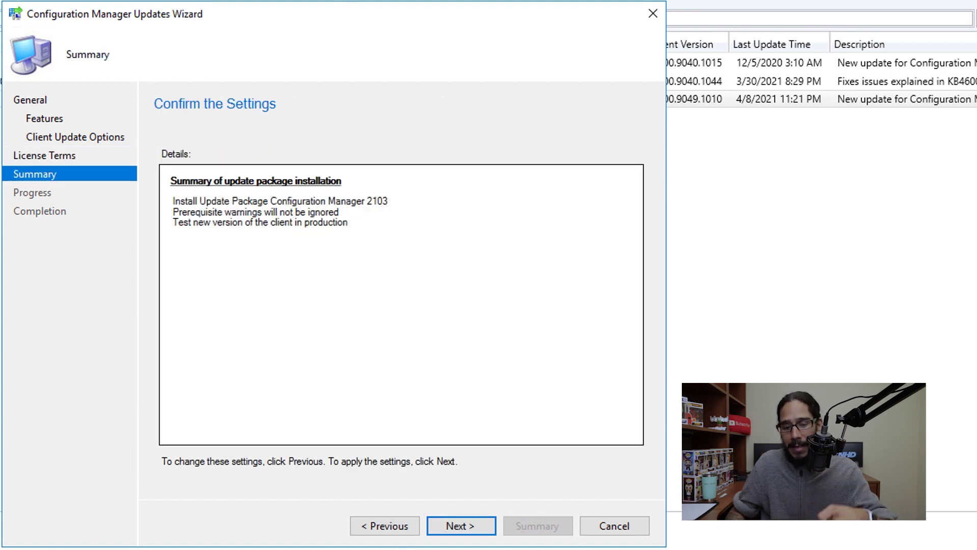
key(Return)
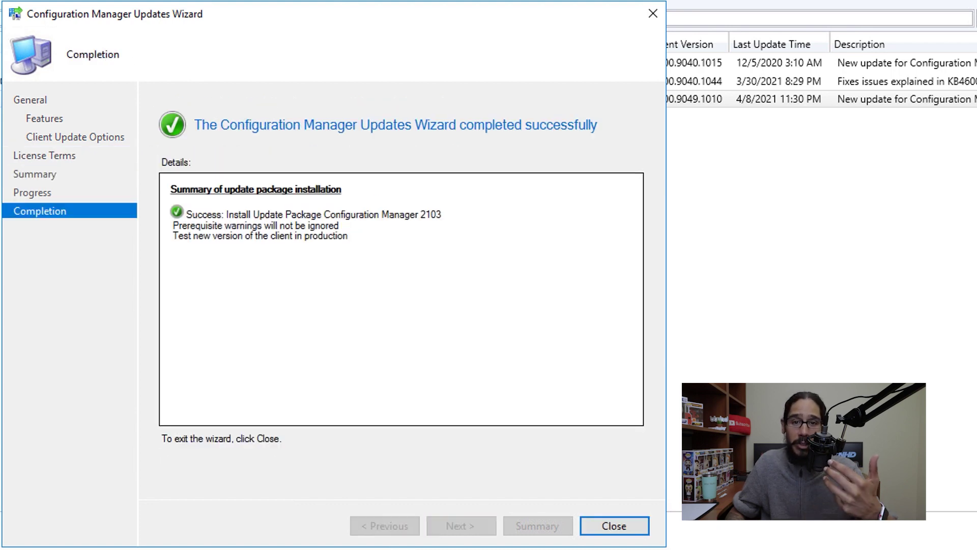
key(Return)
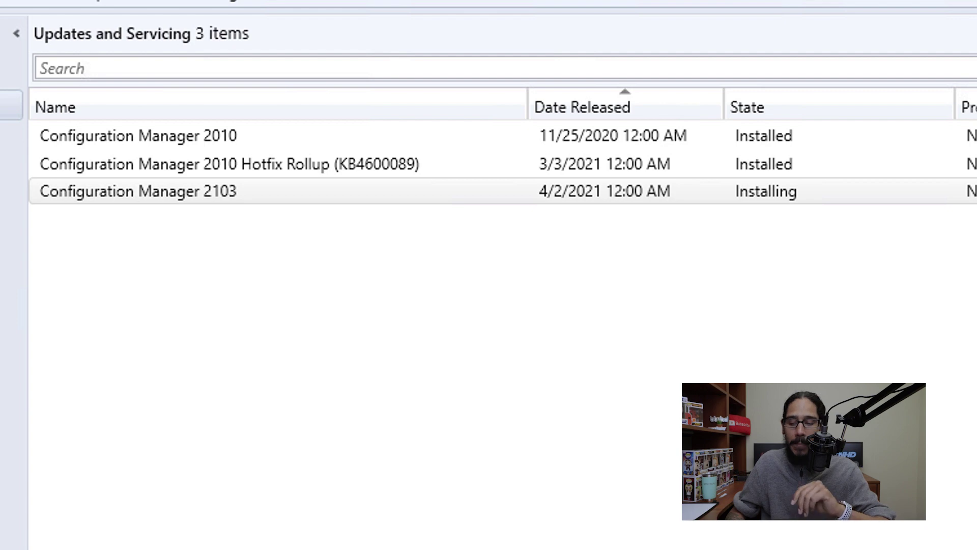
Step: Refresh Updates and Servicing and show the 2103 update pack's installation status
key(F5)
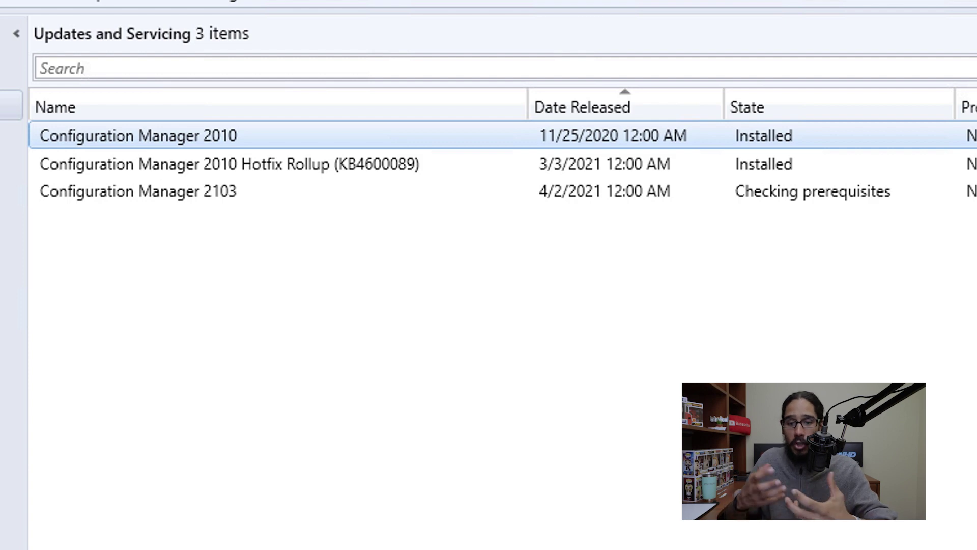
key(Down)
key(Down)
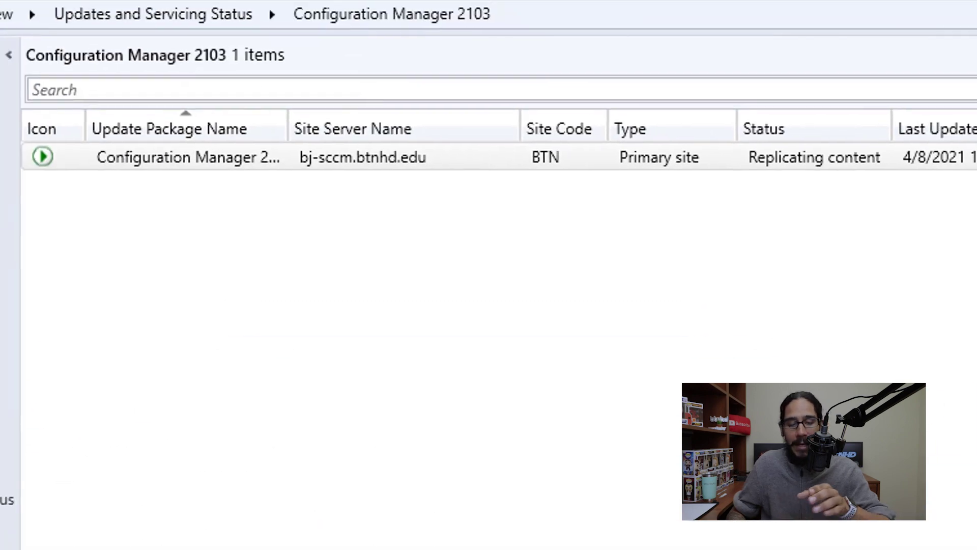
right_click(480, 161)
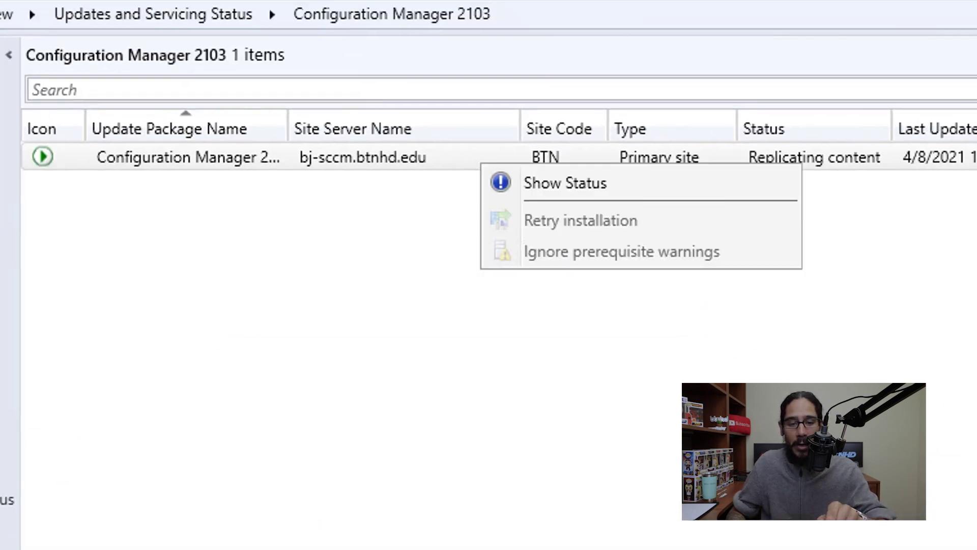
click(565, 182)
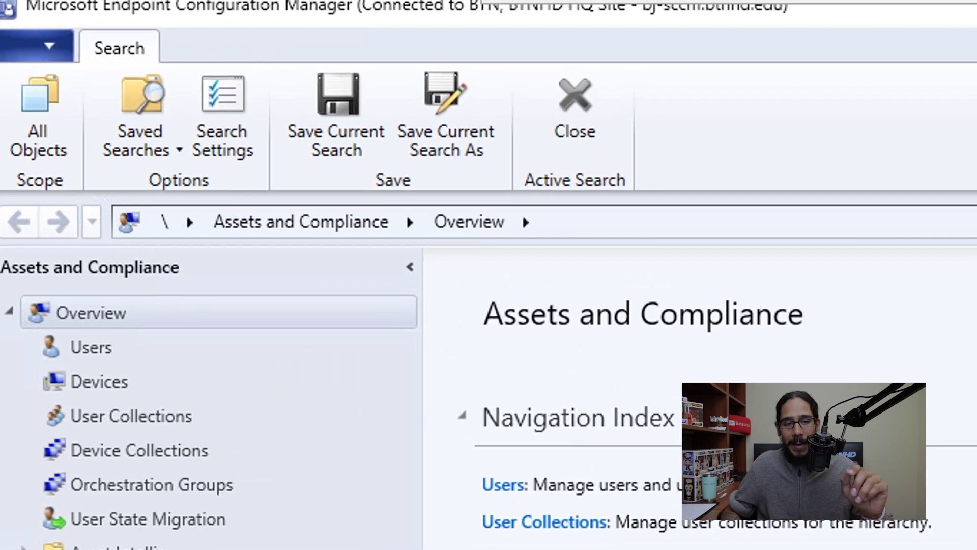
Step: Bring up About Configuration Manager showing Version 2103
key(alt+f)
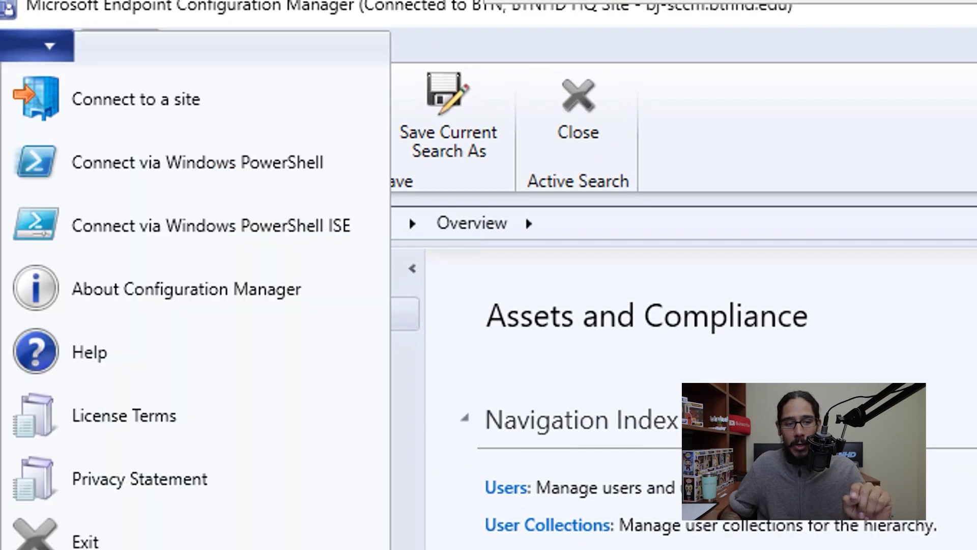
key(a)
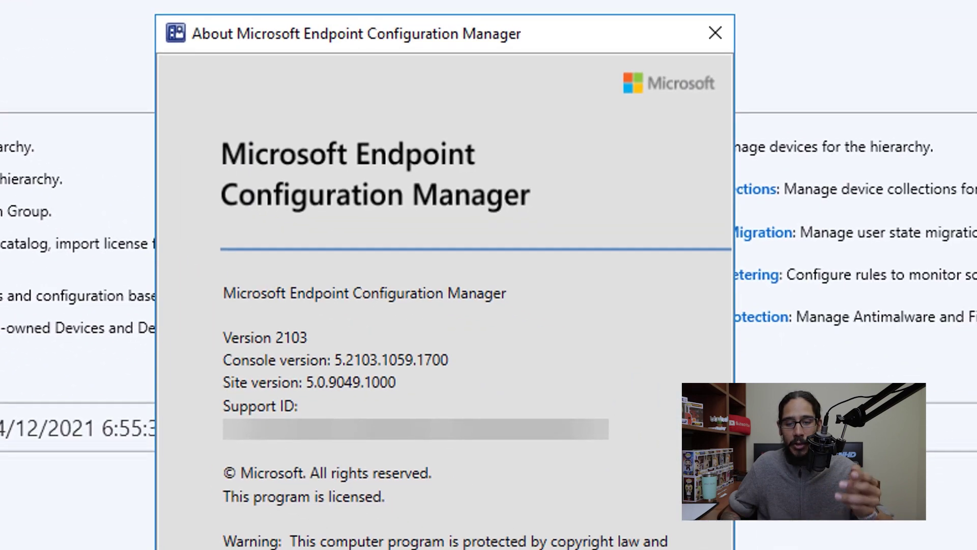